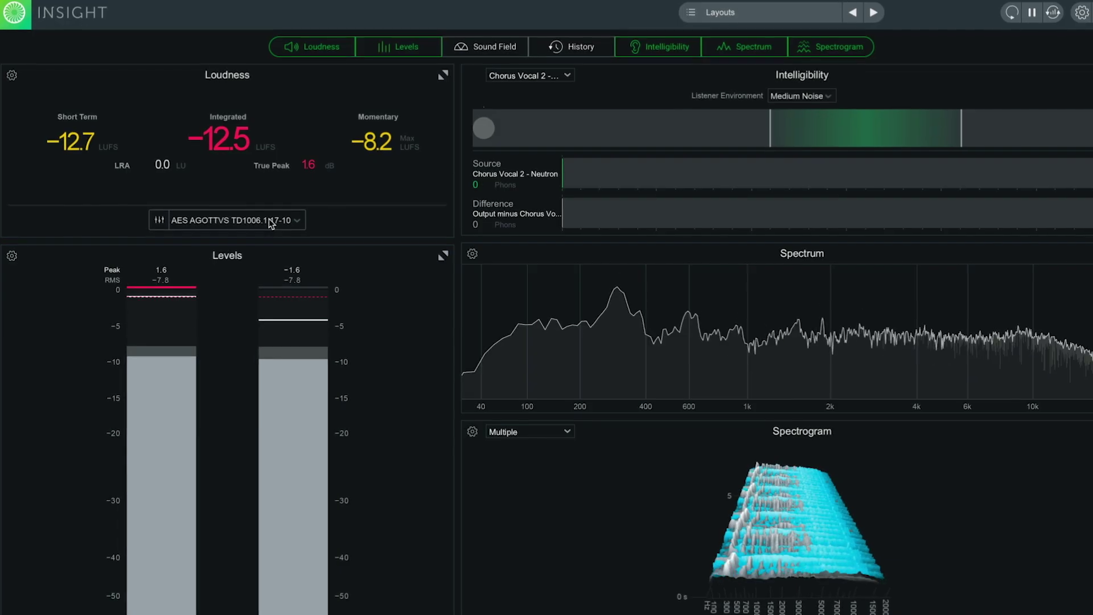
- Switch Insight 2's loudness standard to Netflix
left_click(228, 219)
left_click(230, 463)
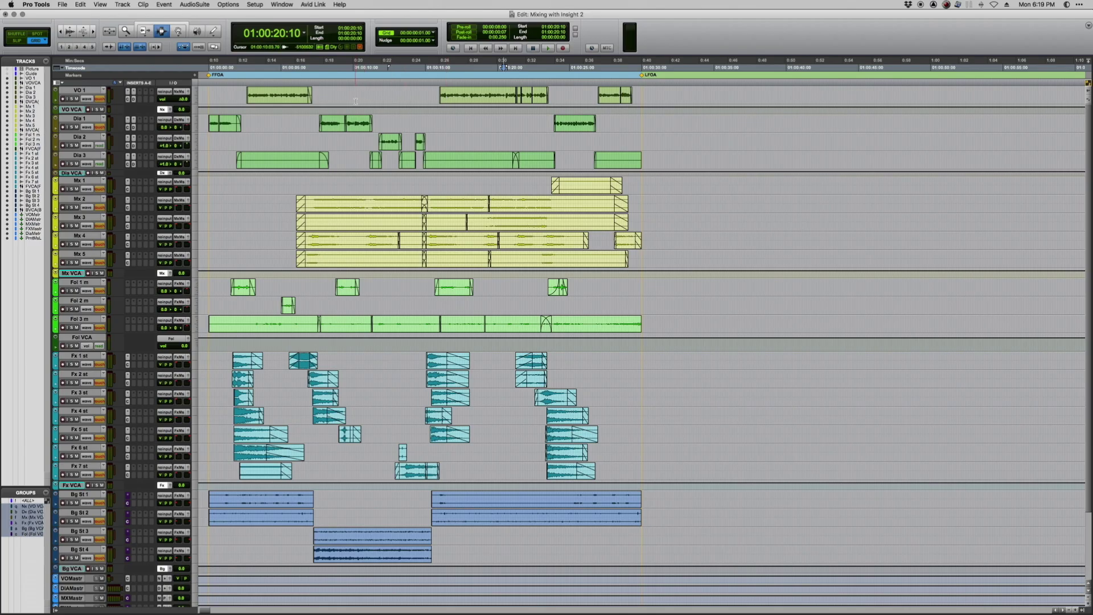
- Select stretches across the Dia, Mx, Fol, Fx and Bg tracks, then switch to the Mix window
left_click_drag(326, 95, 432, 95)
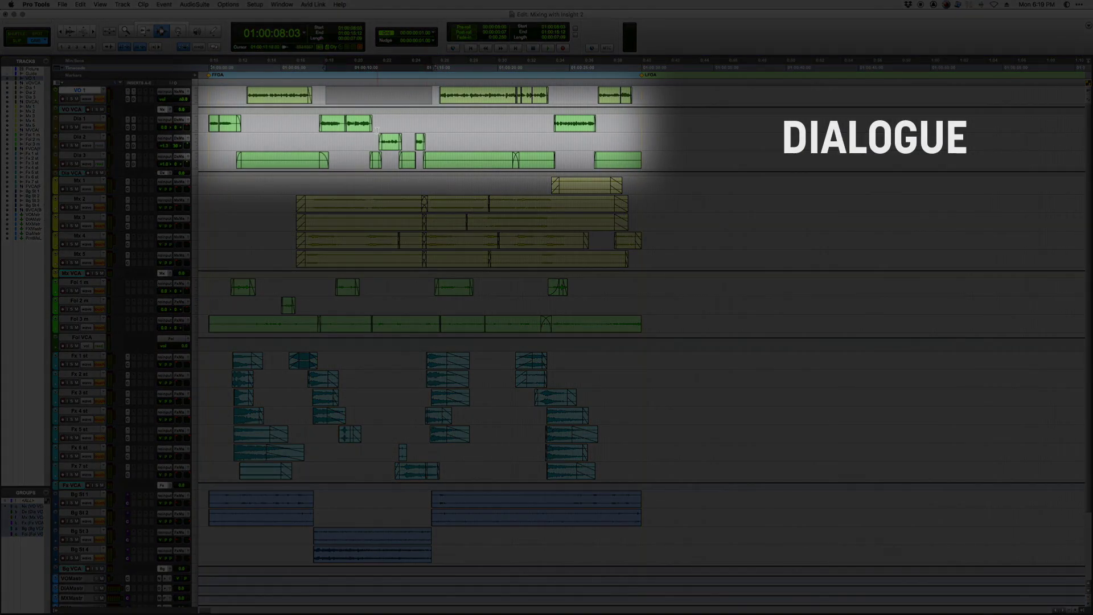
left_click_drag(393, 162, 431, 99)
left_click_drag(315, 183, 496, 255)
left_click_drag(350, 279, 465, 330)
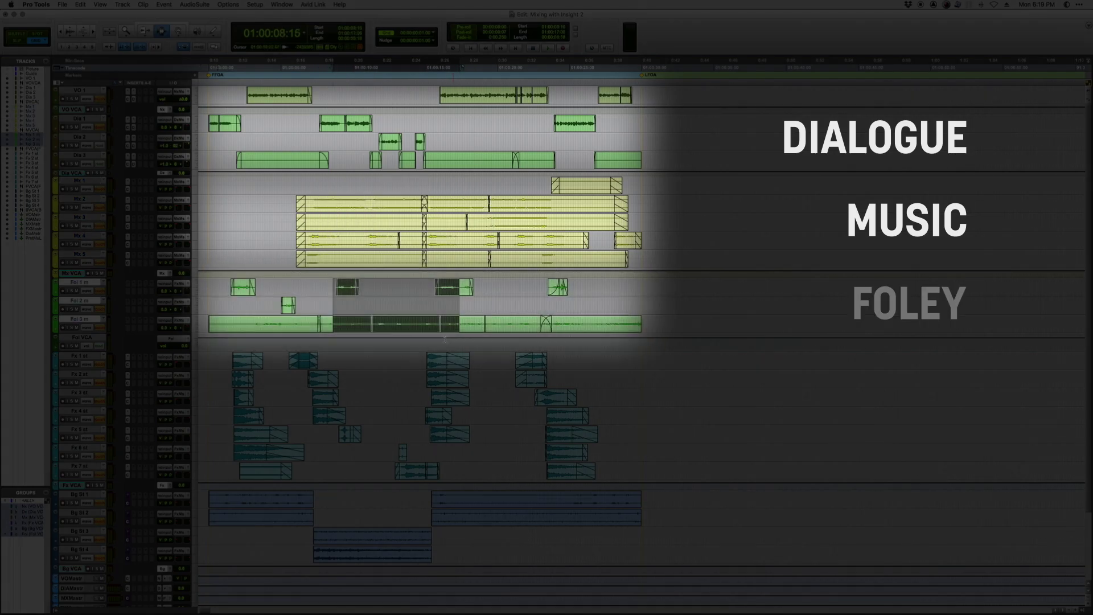
left_click_drag(381, 353, 454, 478)
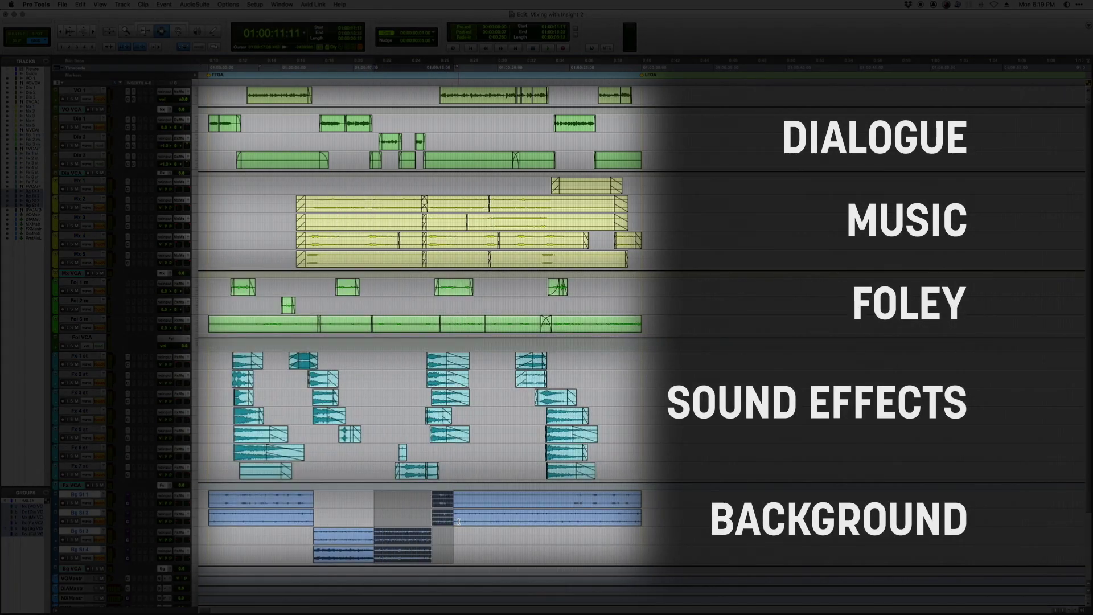
left_click(459, 522)
key("super+equal")
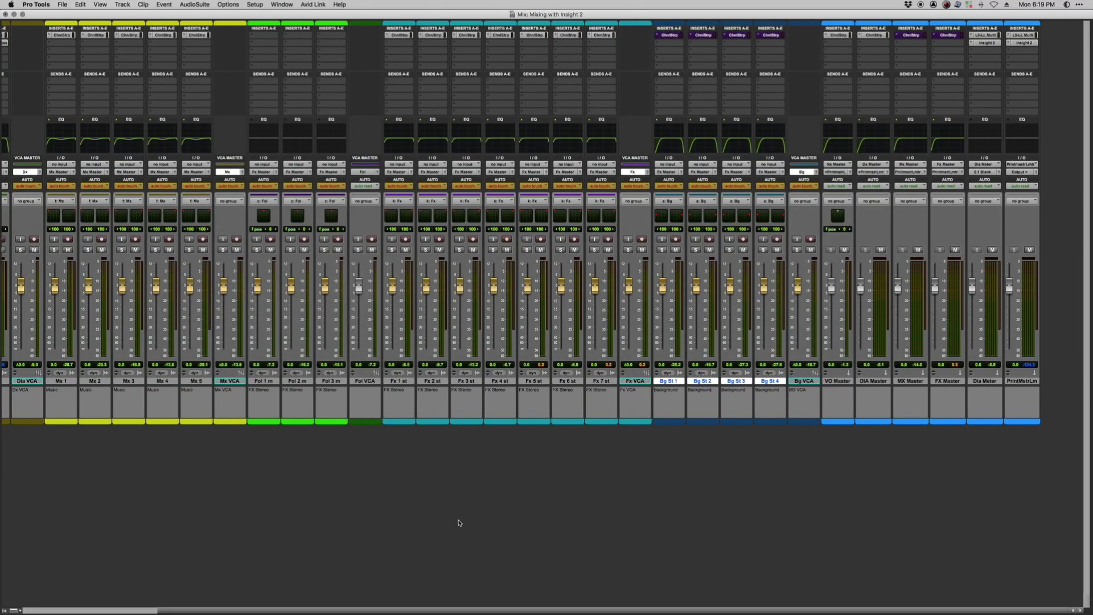
- Select the PrintMstrLm print master track and open its Insight 2 insert
left_click(843, 381)
left_click_drag(879, 382, 948, 385)
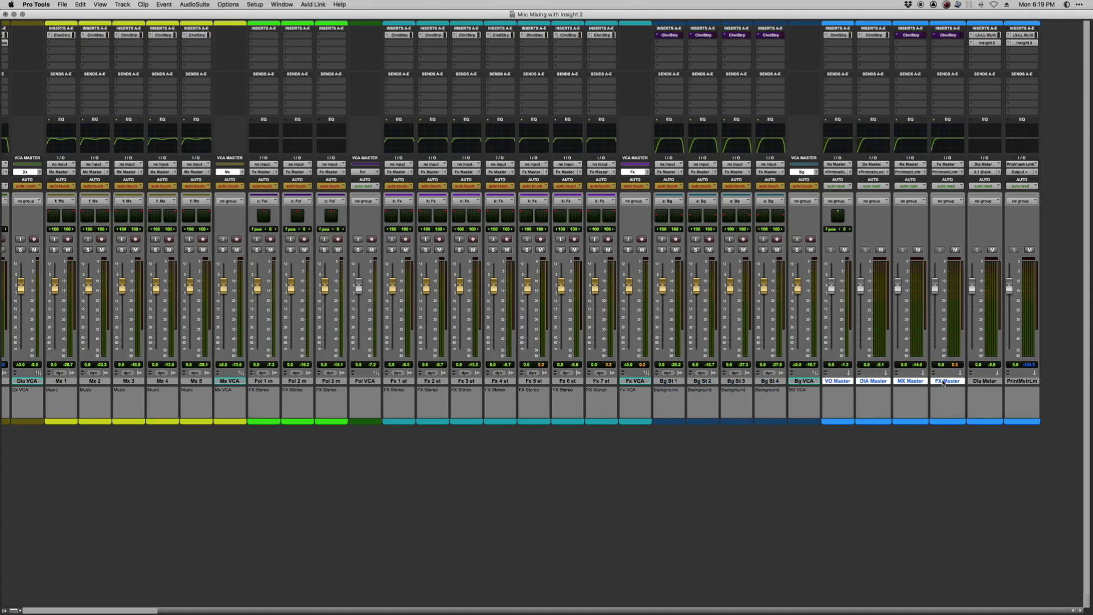
left_click(944, 381)
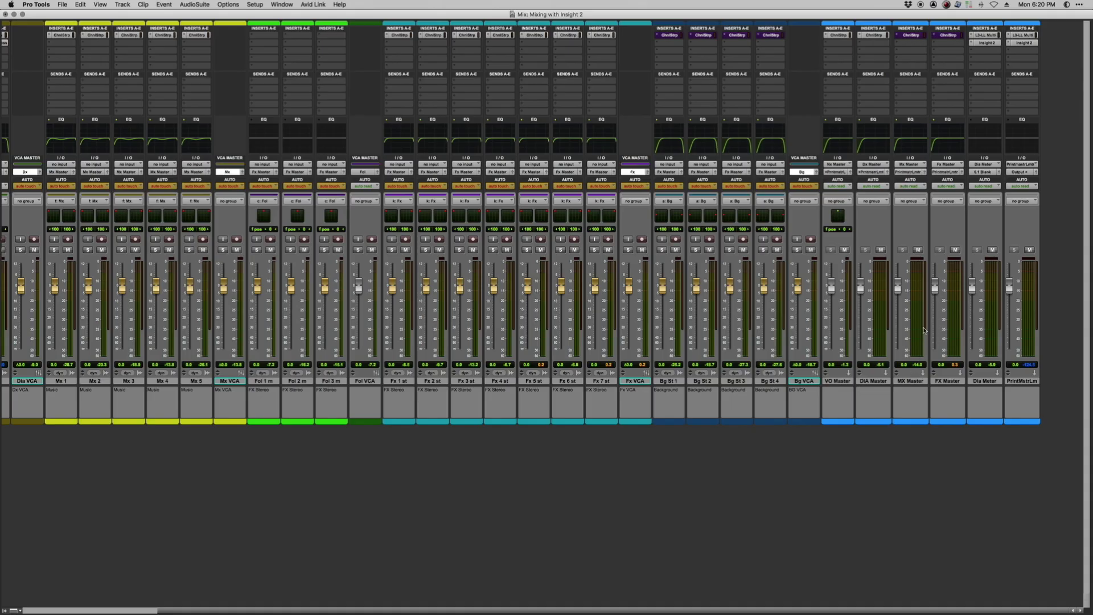
left_click(1038, 381)
left_click(1030, 44)
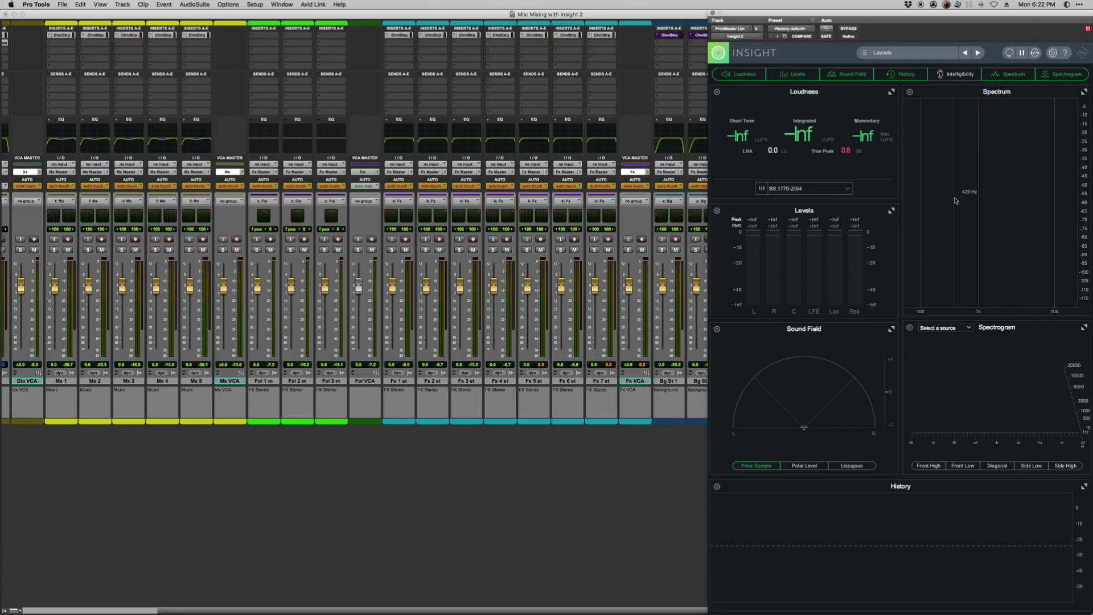
- Close the Insight window and select the VO Master, DIA Master and Dia Meter tracks
key("super+w")
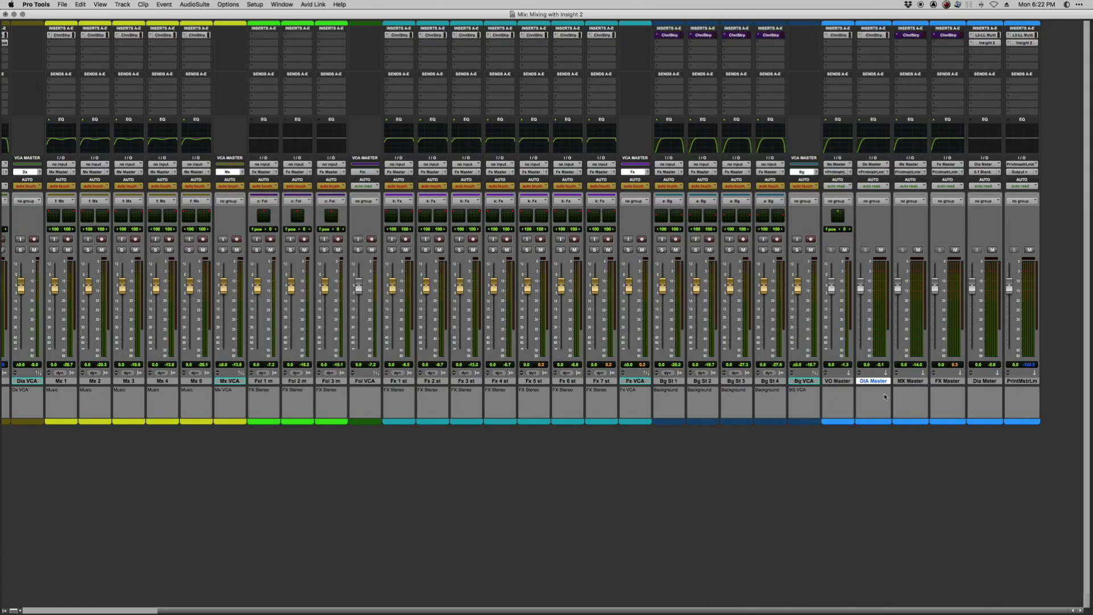
left_click(838, 381)
left_click(877, 382, "shift")
left_click(987, 382)
- Check VO Master's output bus routing and open the Insight 2 insert on Dia Meter
left_click(837, 172)
mouse_move(843, 179)
left_click(988, 42)
left_click(980, 177)
mouse_move(988, 179)
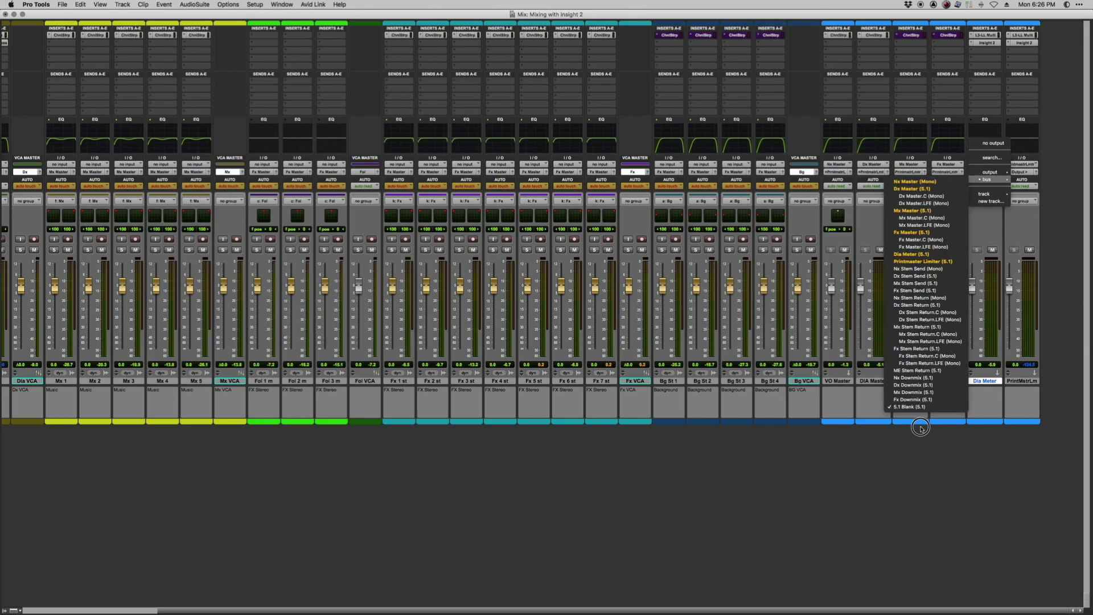
left_click(972, 463)
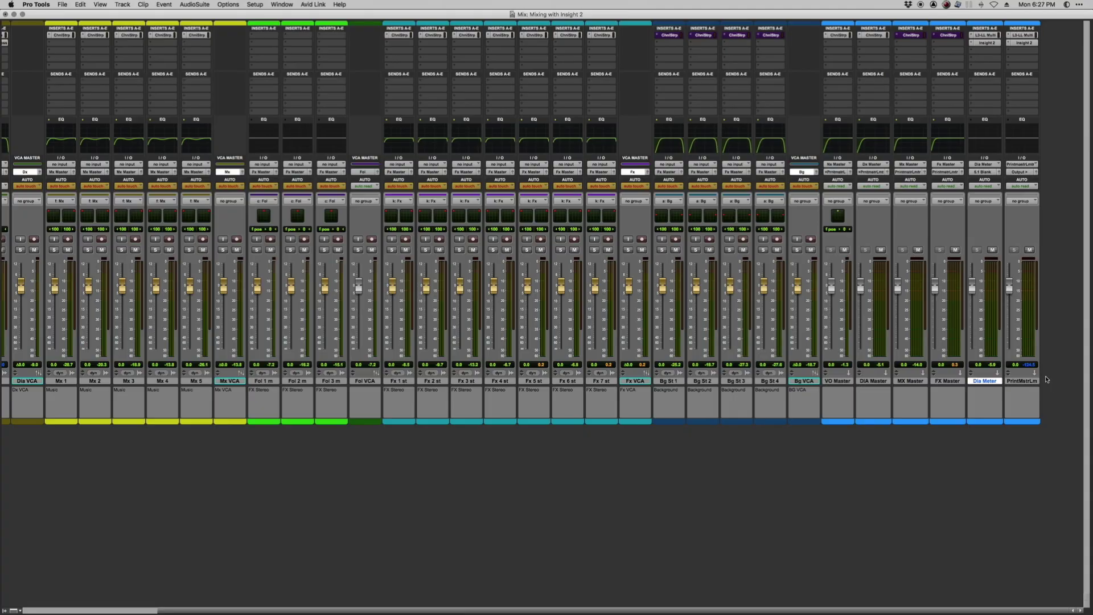
- Open the Insight 2 insert and start playback to feed its meters
left_click(1032, 43)
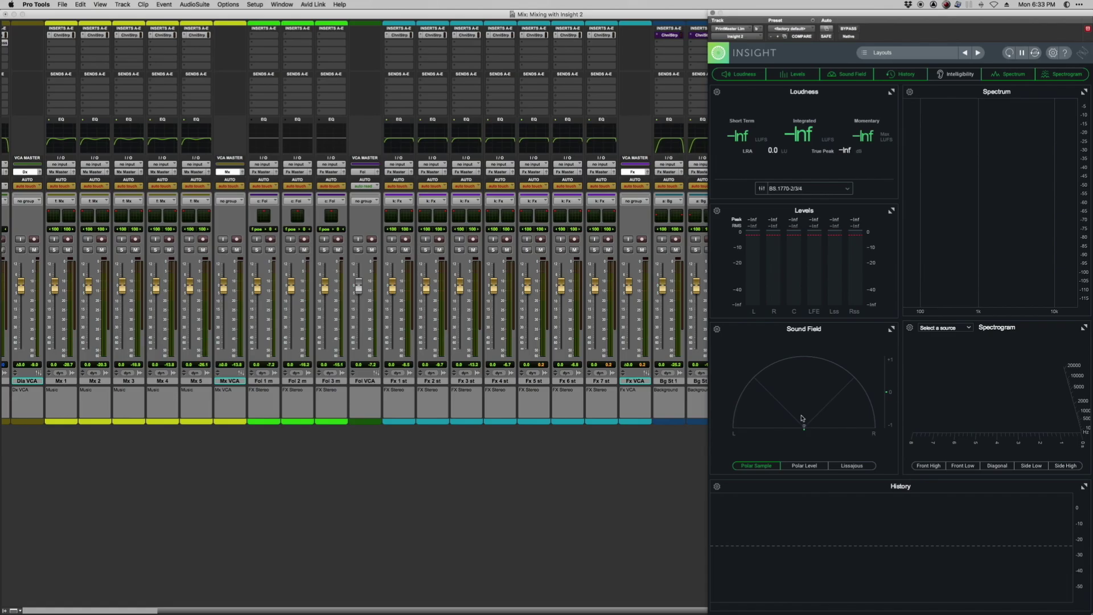
key("space")
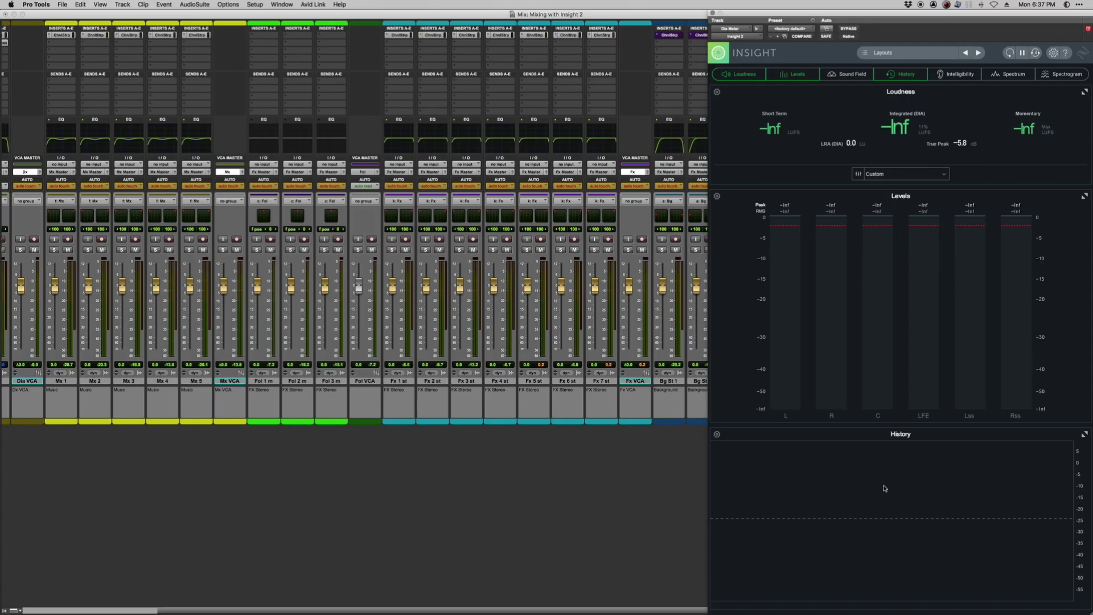
- Review the loudness standards list, keep Custom, and show the custom Targets settings
left_click(950, 174)
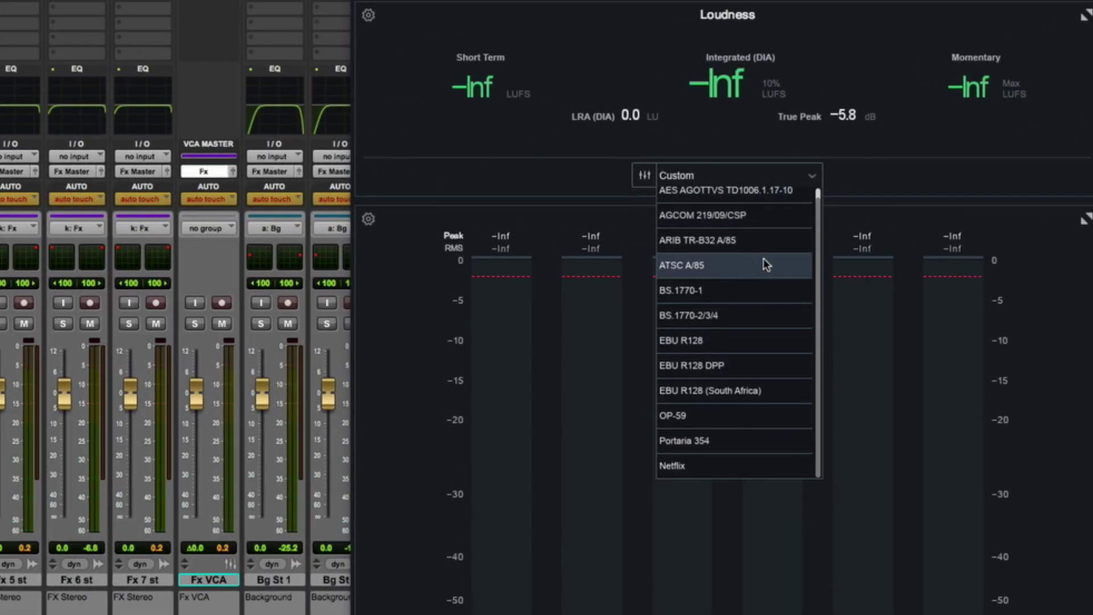
scroll(752, 273, "up", 1)
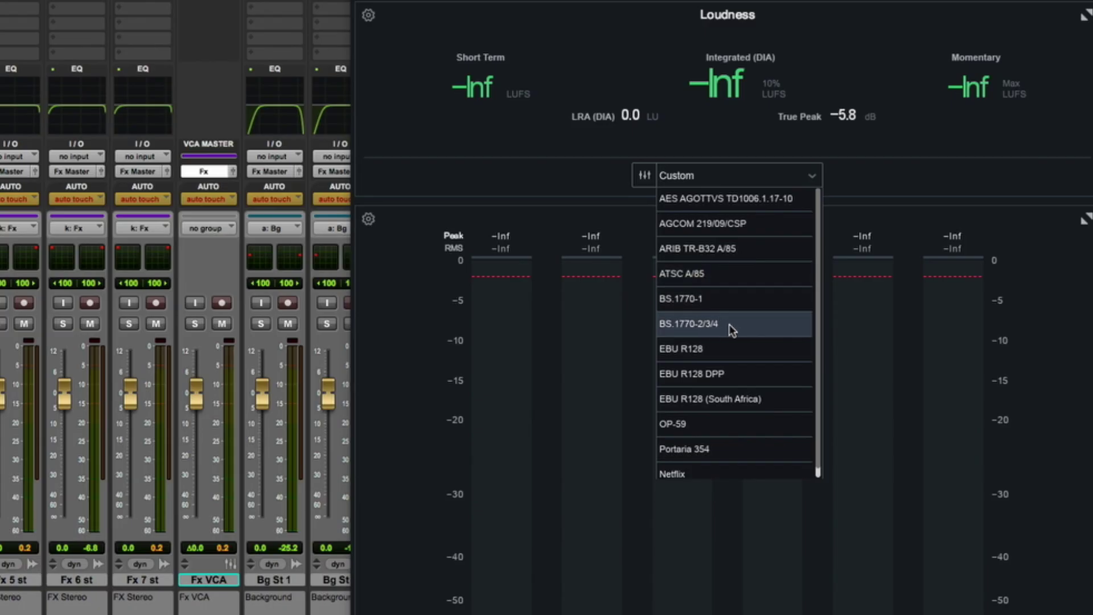
scroll(740, 326, "down", 1)
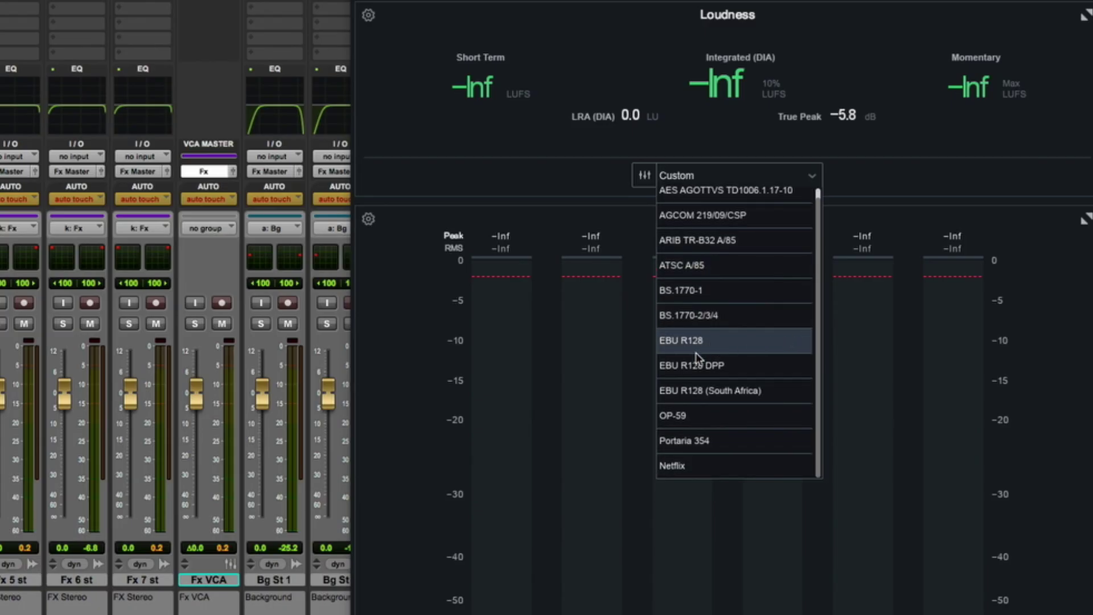
scroll(712, 459, "up", 1)
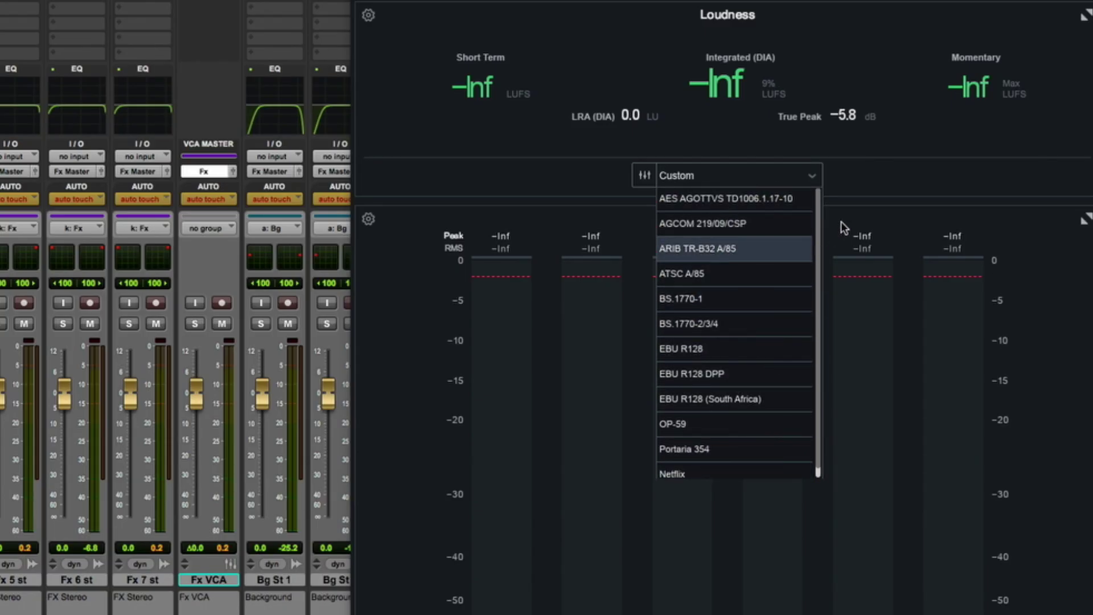
left_click(642, 175)
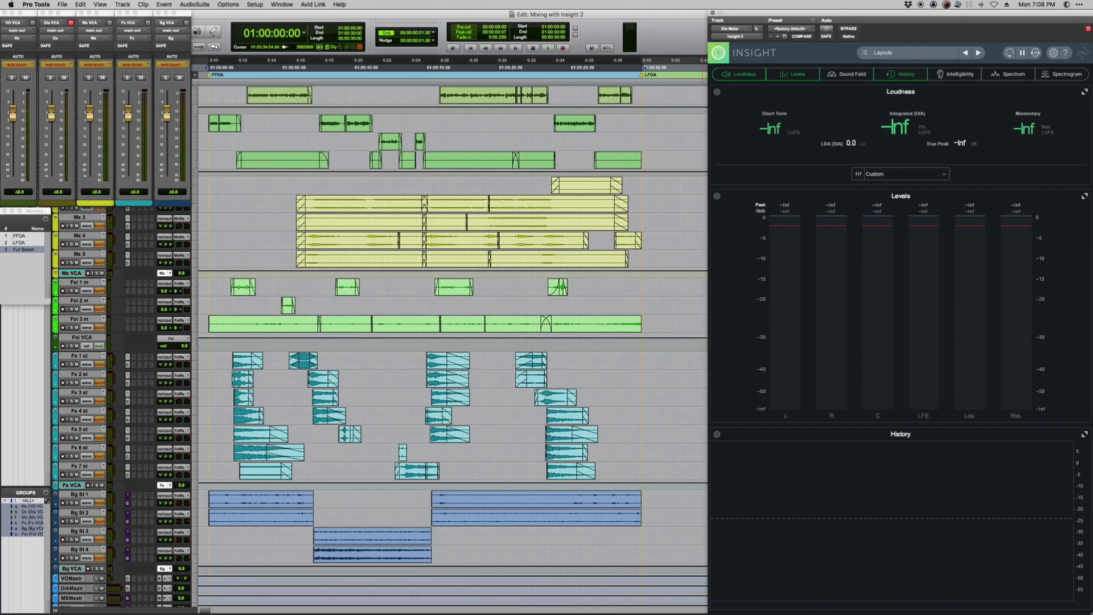
- Mute the Fx and Bg VCA groups and play the mix, reading -24.7 LUFS integrated
key("shift+m")
key("space")
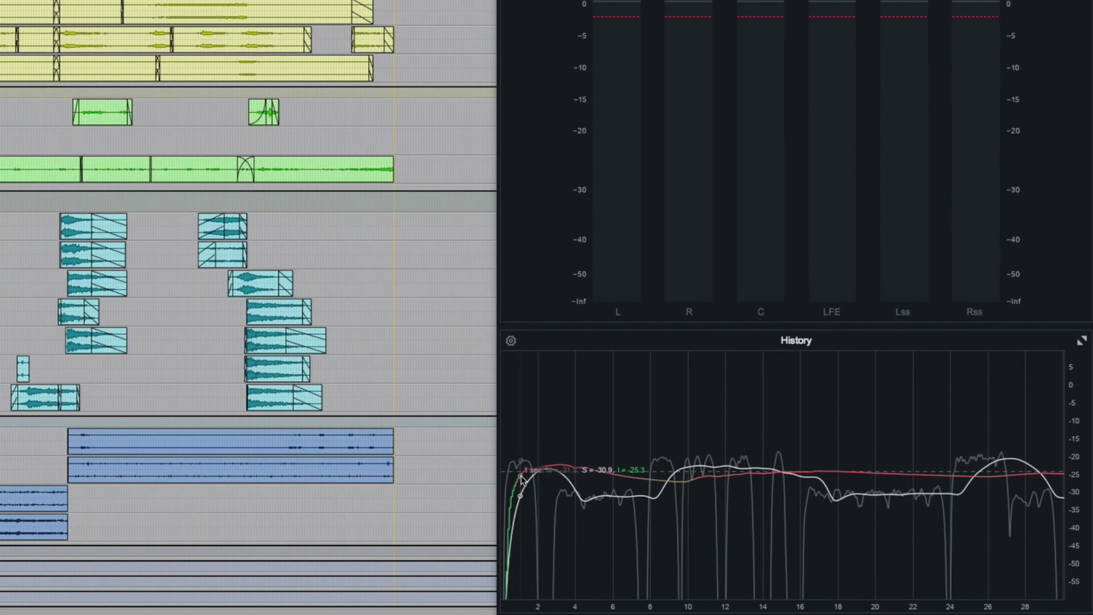
mouse_move(585, 493)
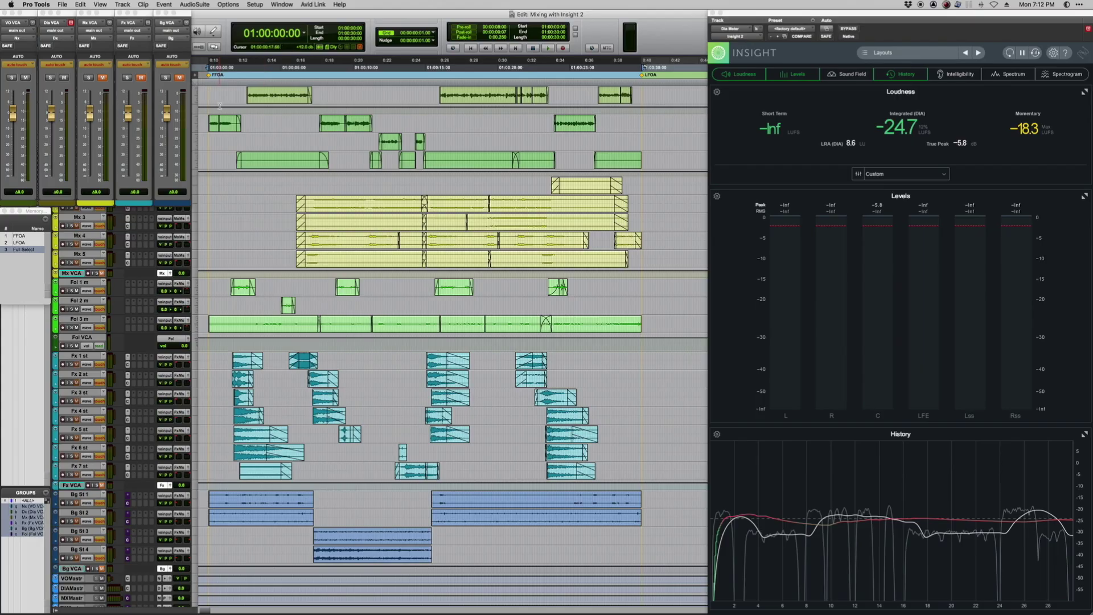
- Enlarge the top VCA tracks and ride their faders in a pass from pre-roll, reaching -25.7 LUFS
left_click_drag(220, 106, 242, 171)
key("ctrl+Up")
key("ctrl+Up")
key("ctrl+Up")
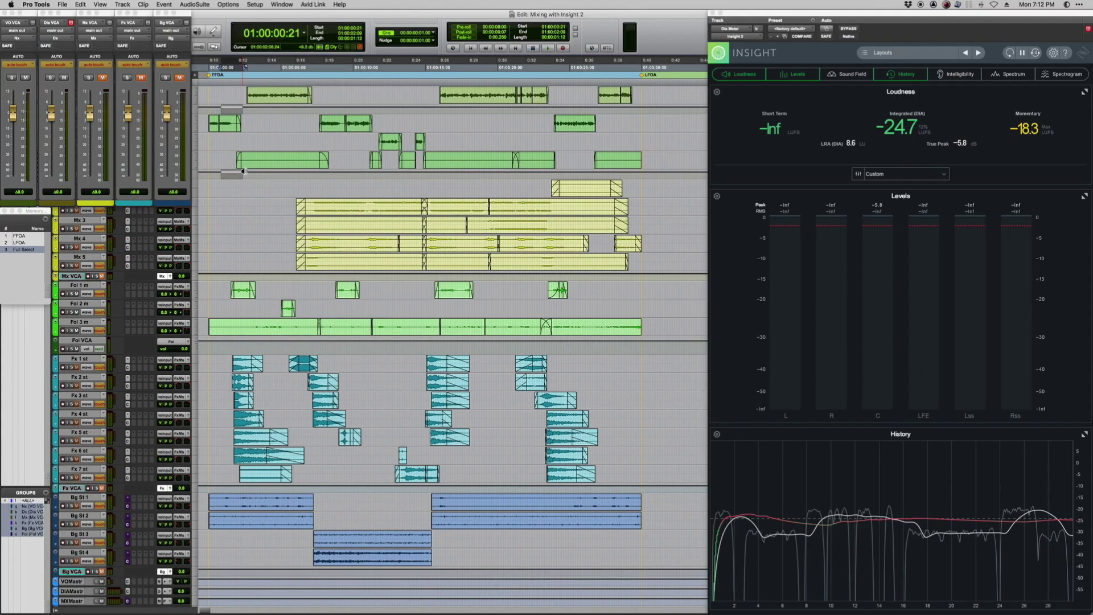
key("Return")
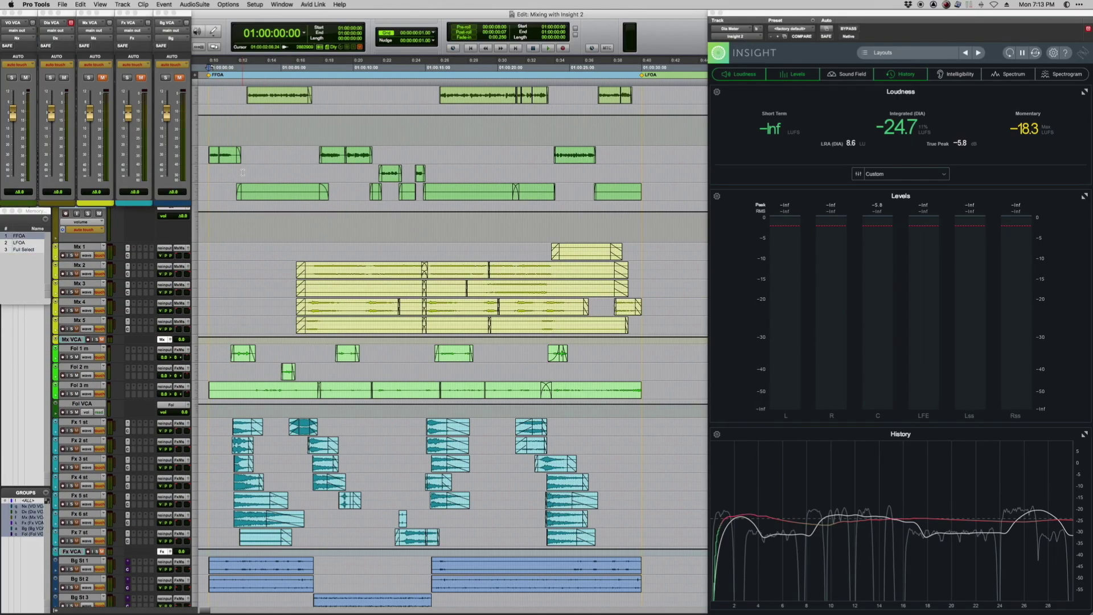
key("KP_1")
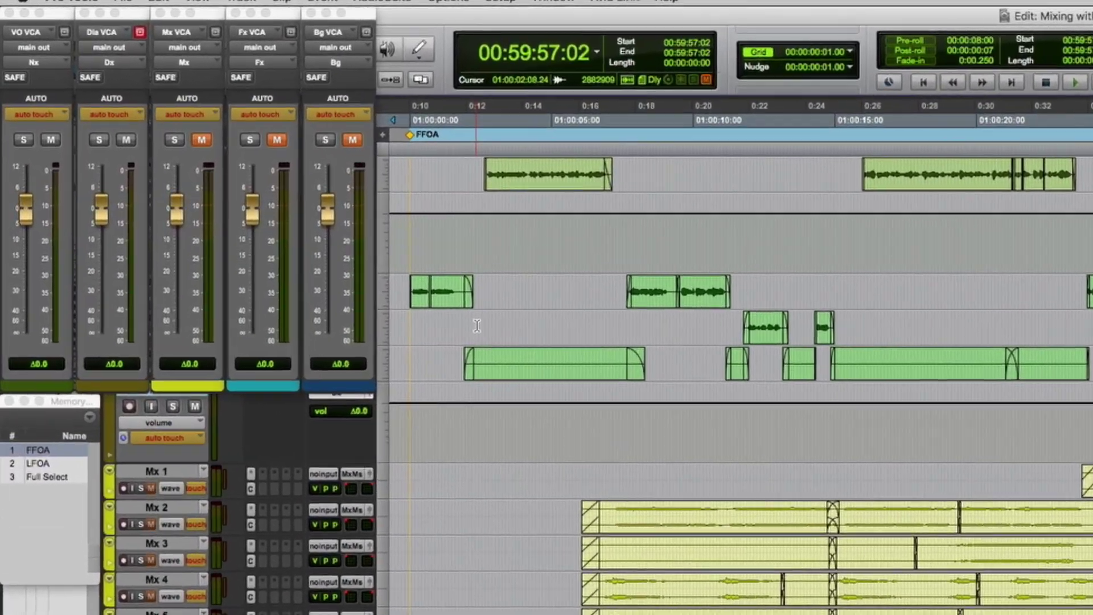
key("space")
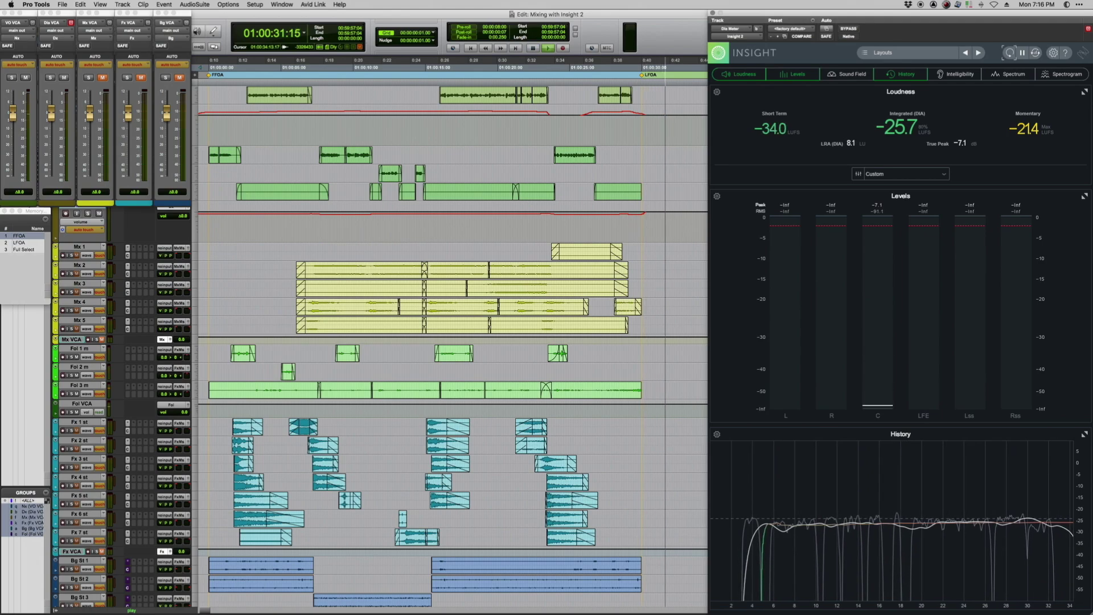
key("space")
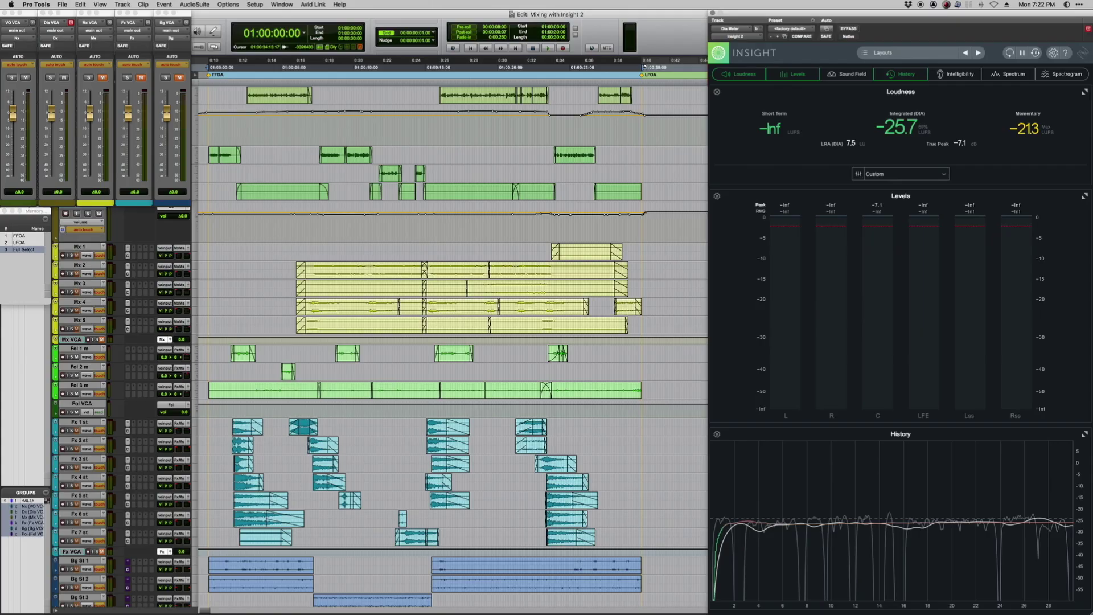
- From FFOA, ride the VCA faders in another playback pass, reaching -23.8 LUFS integrated
left_click(19, 235)
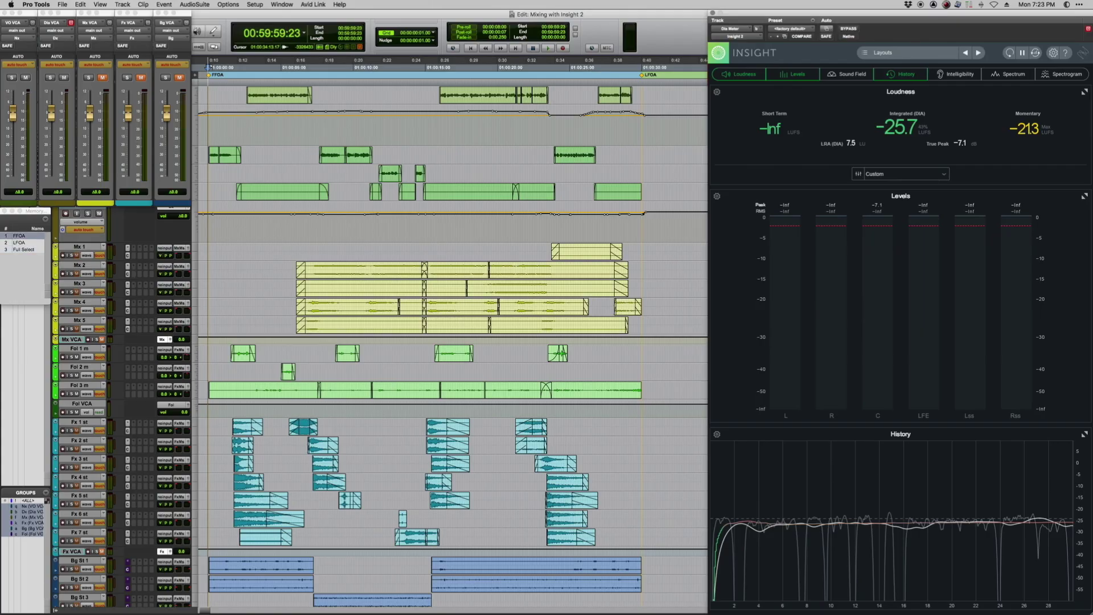
key("space")
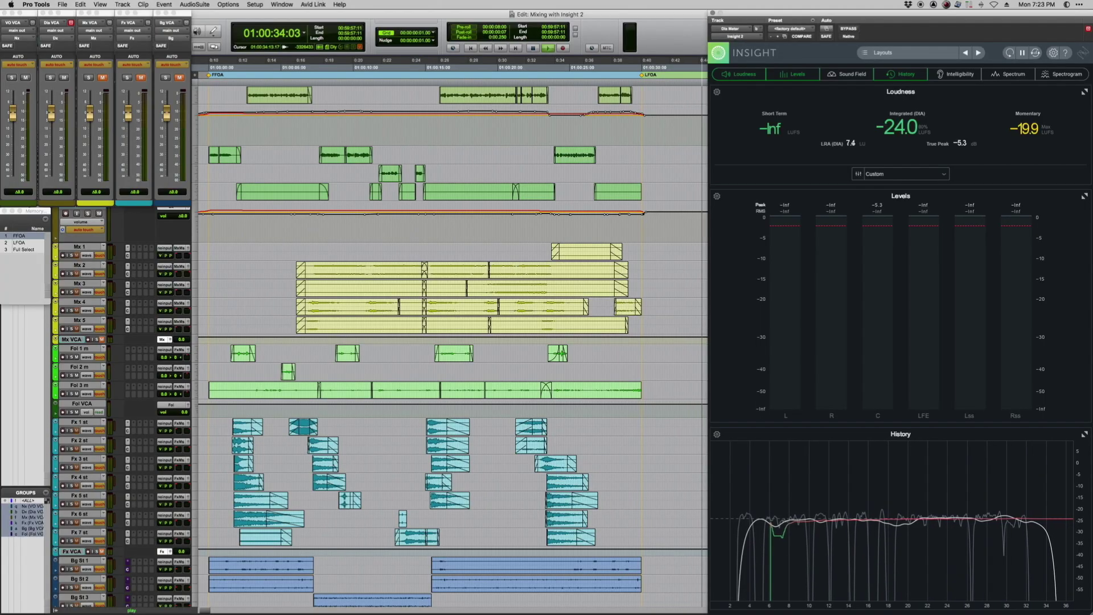
key("space")
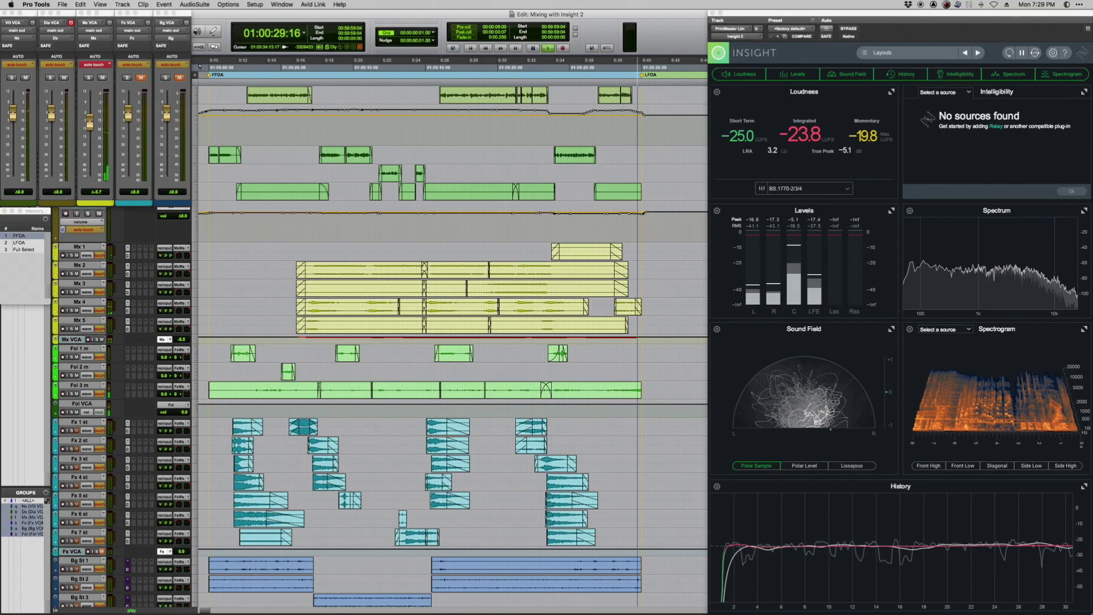
- Stop playback with Insight holding -23.8 LUFS integrated, LRA 3.6, true peak -5.1
key("space")
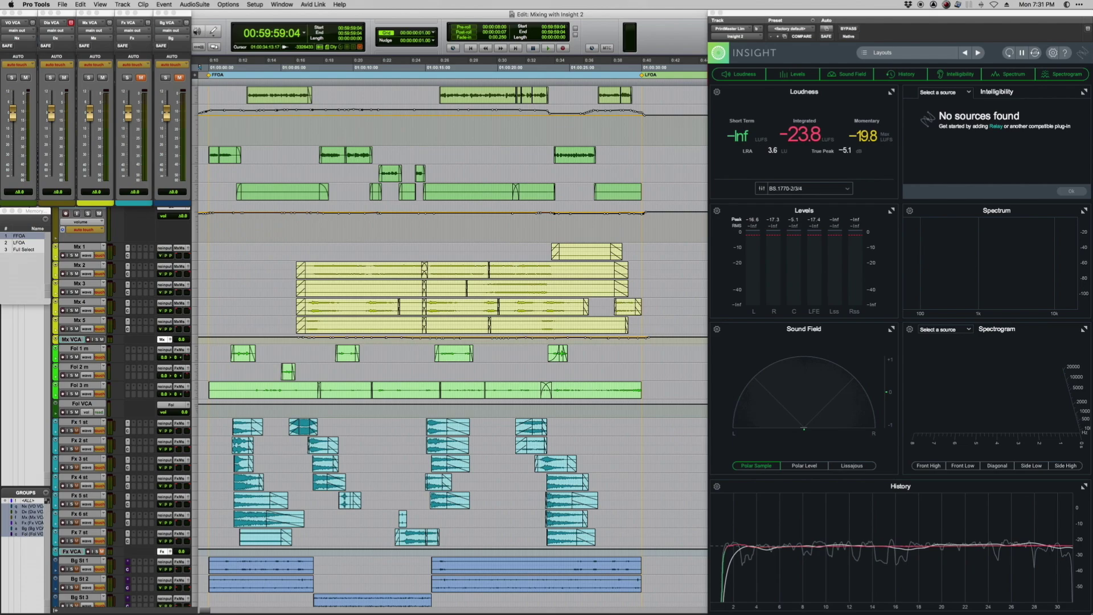
- Replay the whole mix from a pre-roll before session start, measuring about -23.3 LUFS integrated
left_click(209, 67)
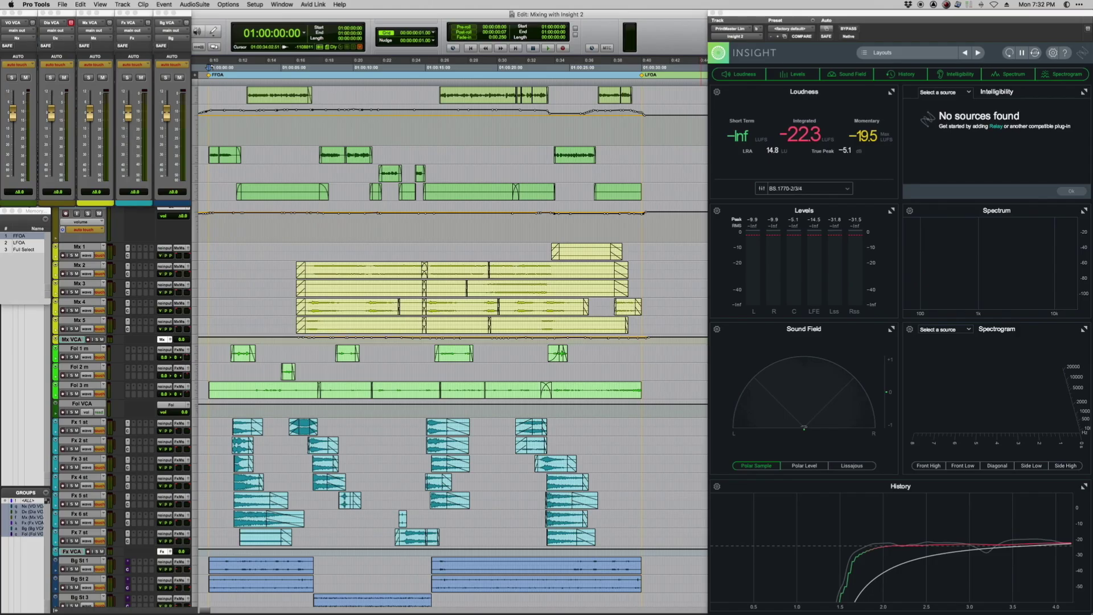
key("1")
key("space")
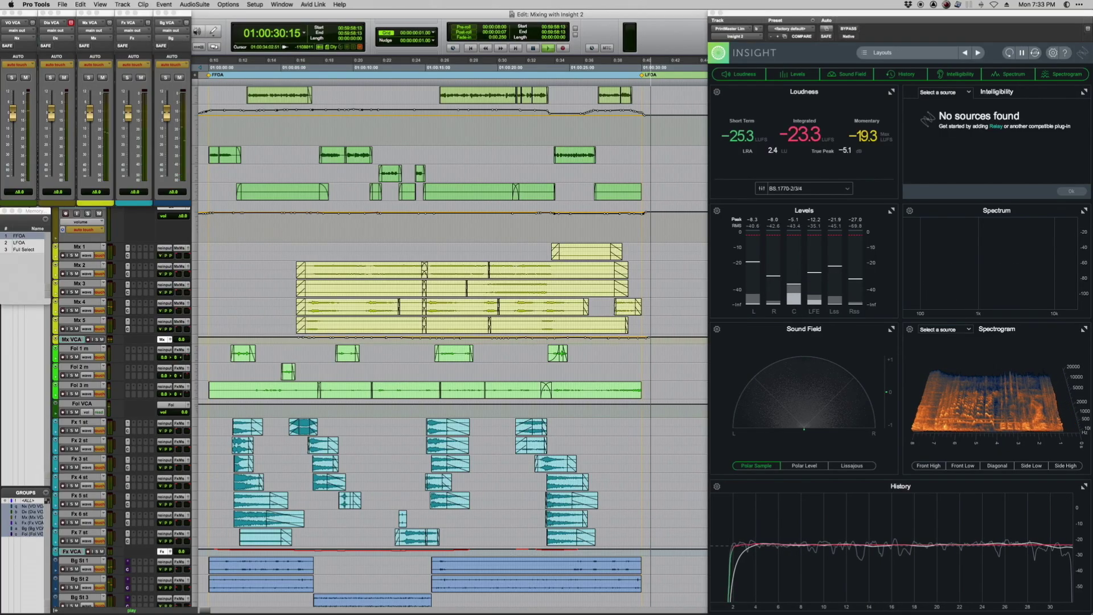
key("space")
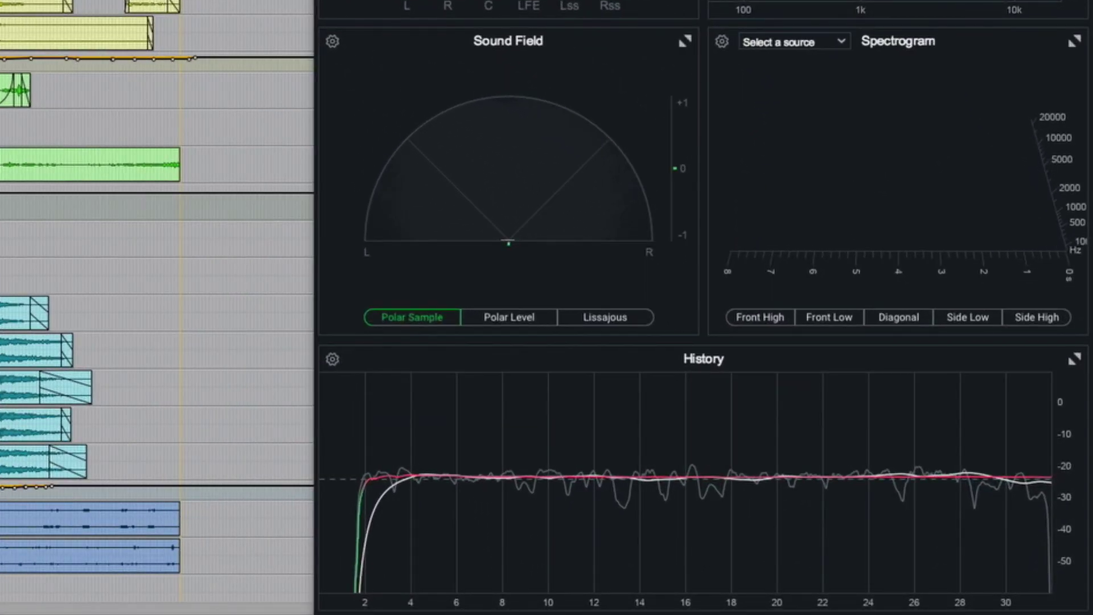
mouse_move(634, 556)
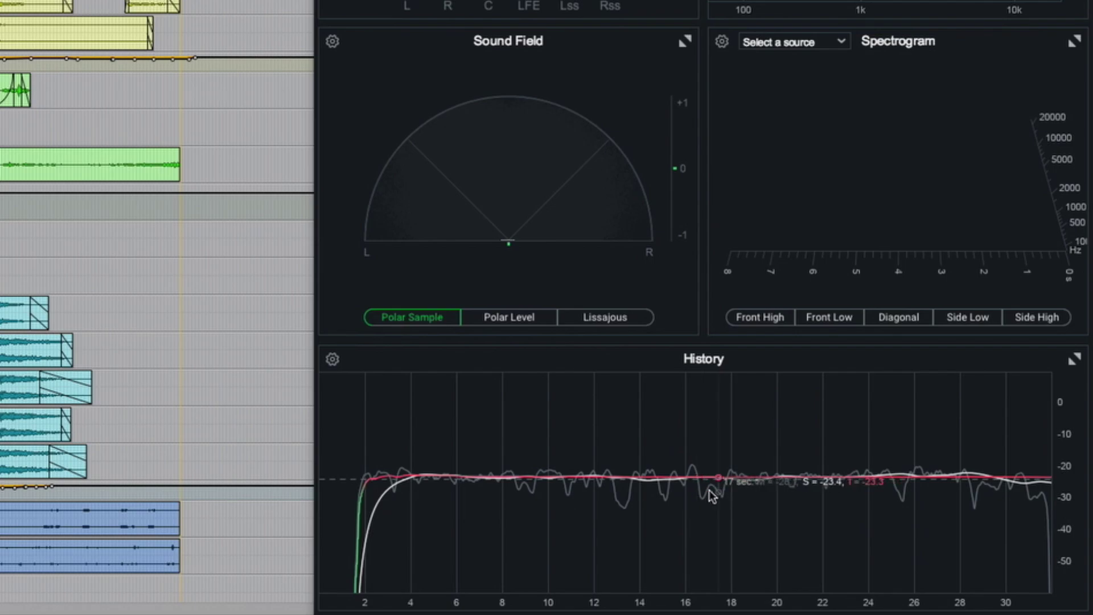
- Expand Insight's History graph and enlarge the Mx VCA and Fx VCA tracks in the timeline
left_click(1075, 360)
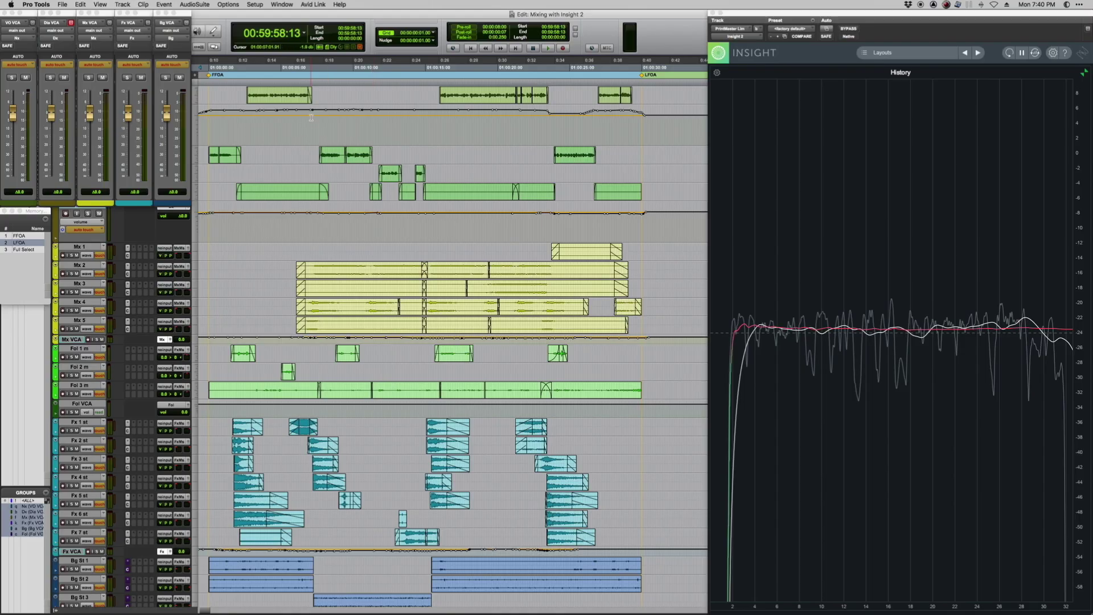
left_click(311, 117)
key("ctrl+Down")
key("ctrl+Down")
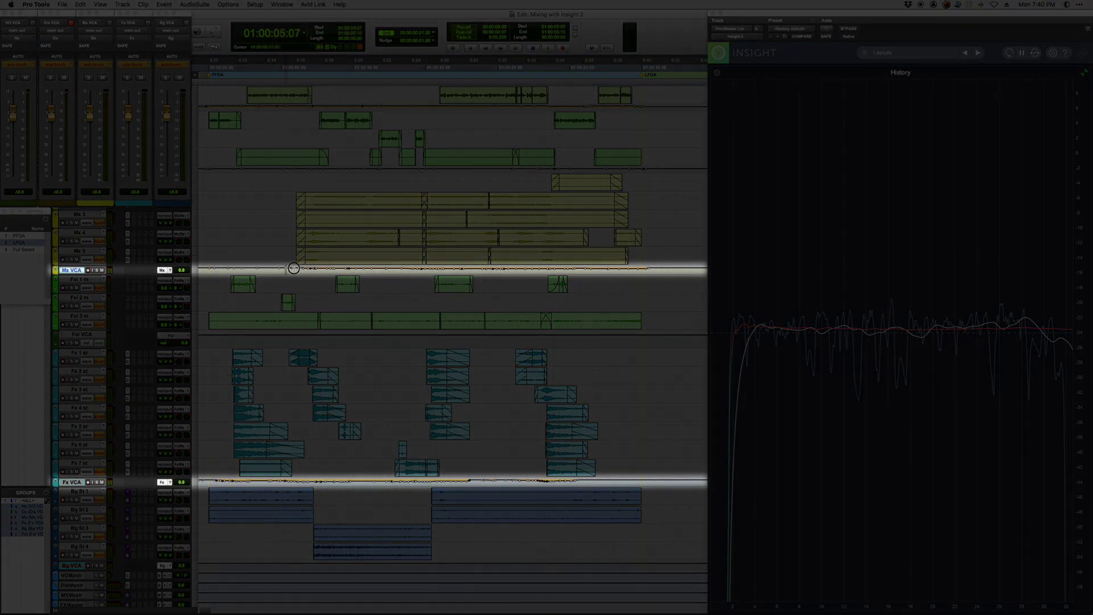
left_click_drag(286, 269, 328, 270)
left_click(331, 482)
key("ctrl+Up")
key("ctrl+Up")
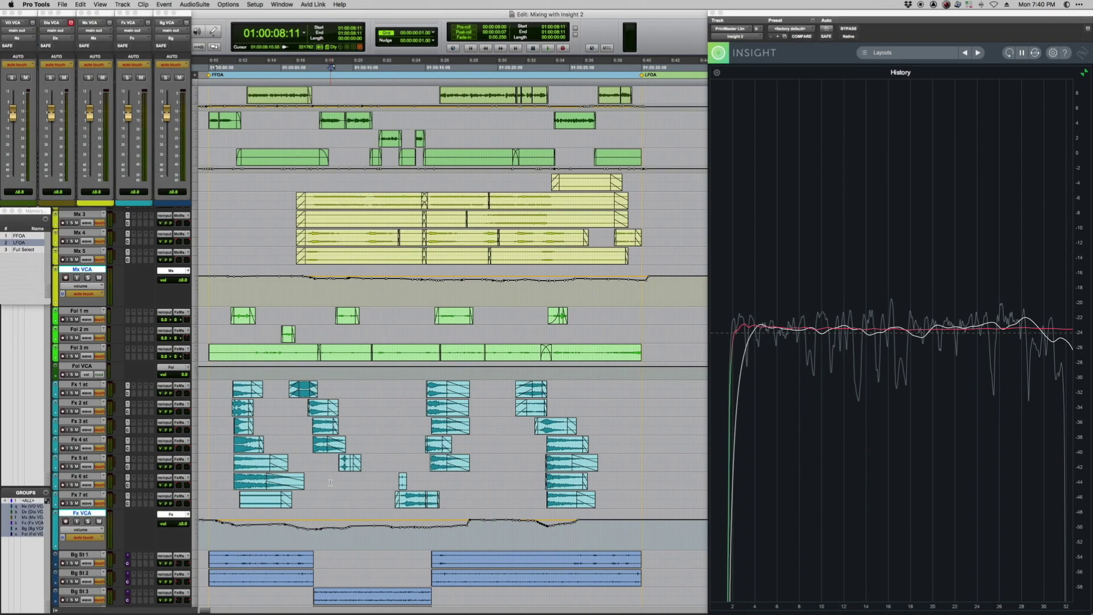
- Play from a pre-roll before the FFOA marker, then restore Insight's full meters reading -23.6 LUFS
key("KP_Decimal")
key("KP_1")
key("KP_Decimal")
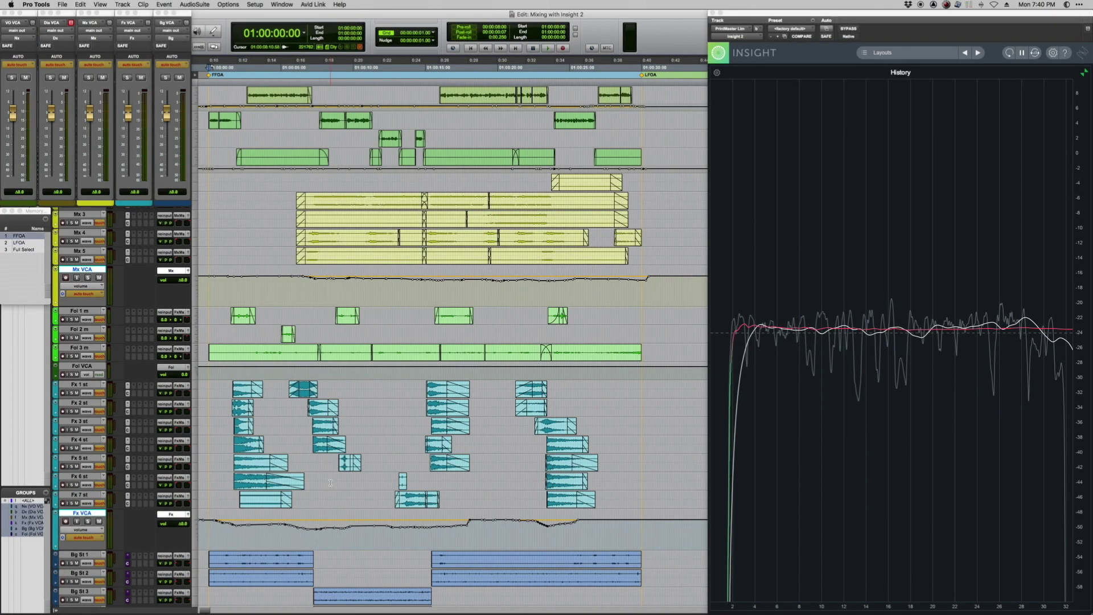
key("KP_1")
key("space")
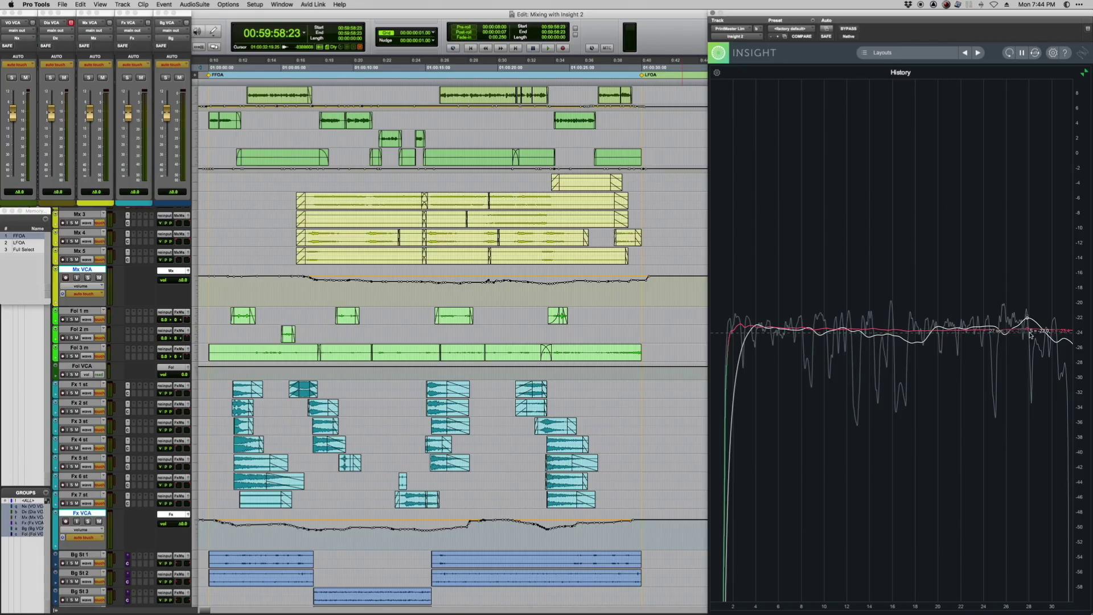
left_click(1084, 74)
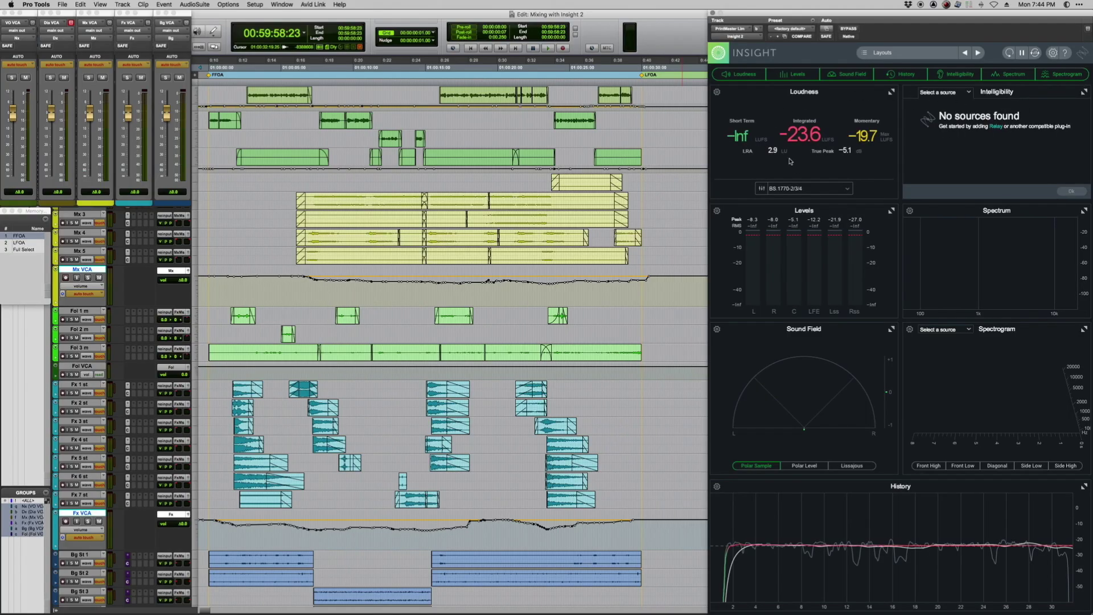